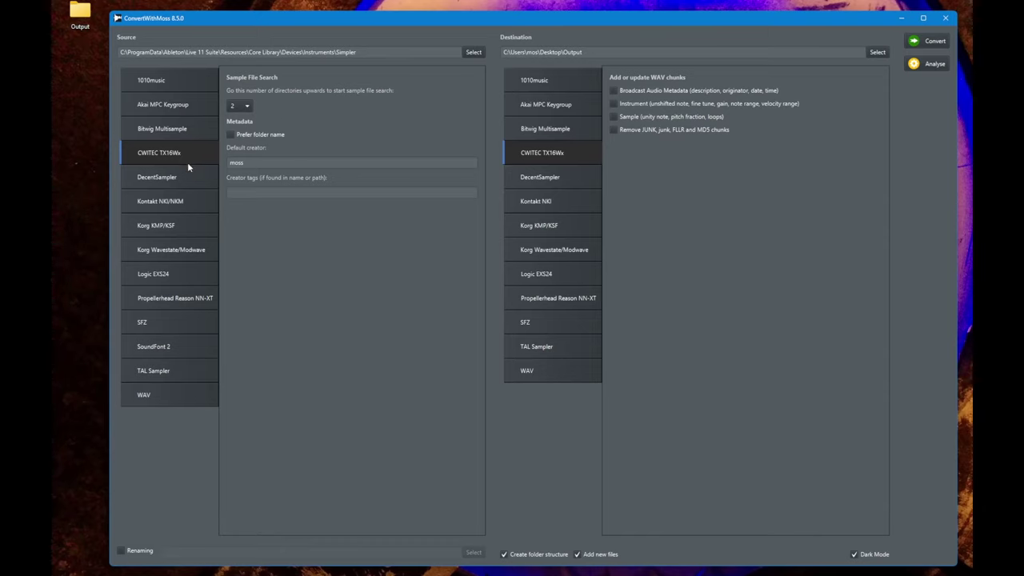
Choose Kontakt NKI/NKM as source format and C:\Privat\Sounds\Kontakt\08 Pad\Vox as source folder
{"action": "left_click", "coordinate": [171, 300]}
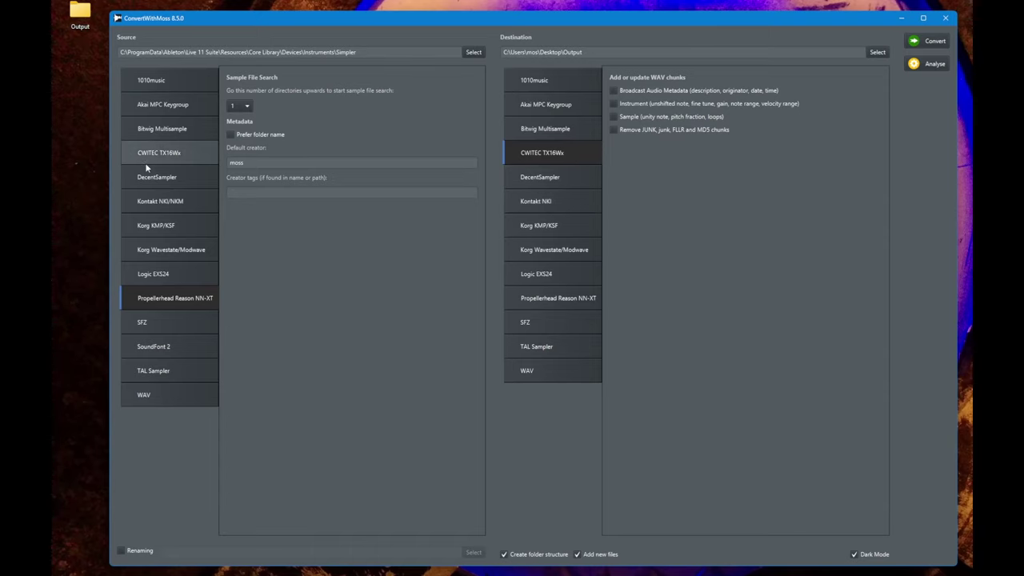
{"action": "left_click", "coordinate": [177, 203]}
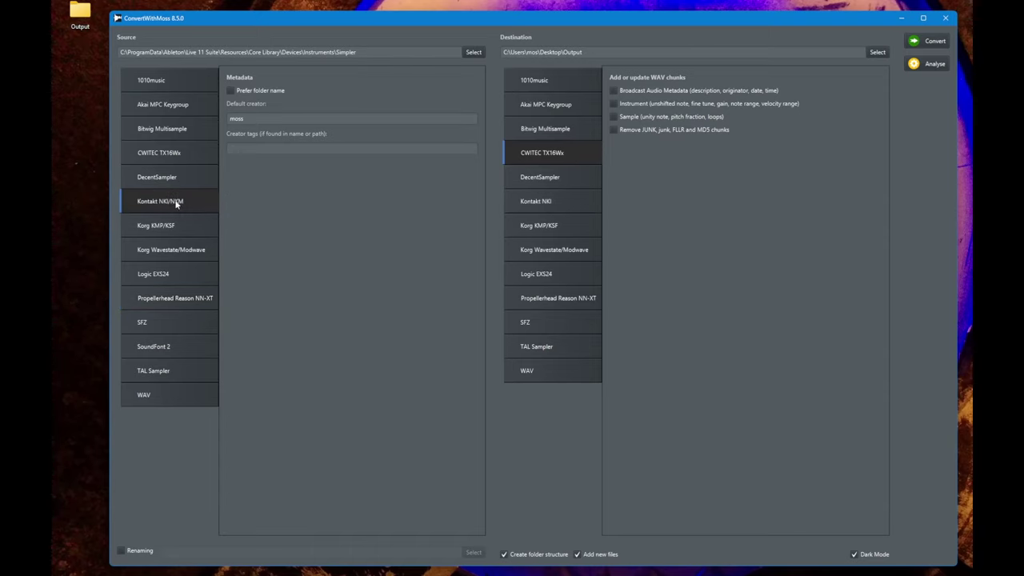
{"action": "left_click", "coordinate": [474, 52]}
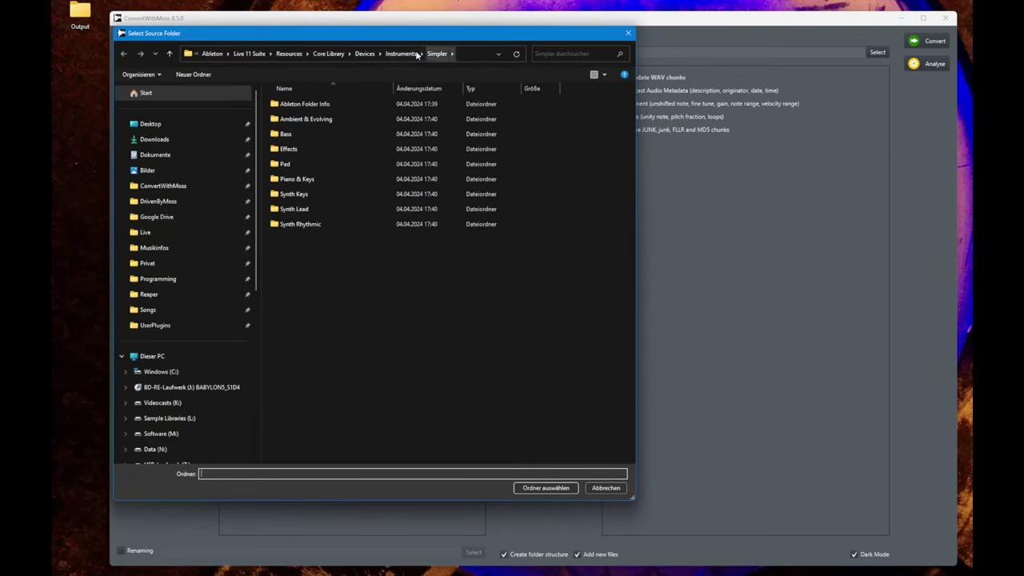
{"action": "left_click", "coordinate": [284, 164]}
{"action": "double_click", "coordinate": [284, 164]}
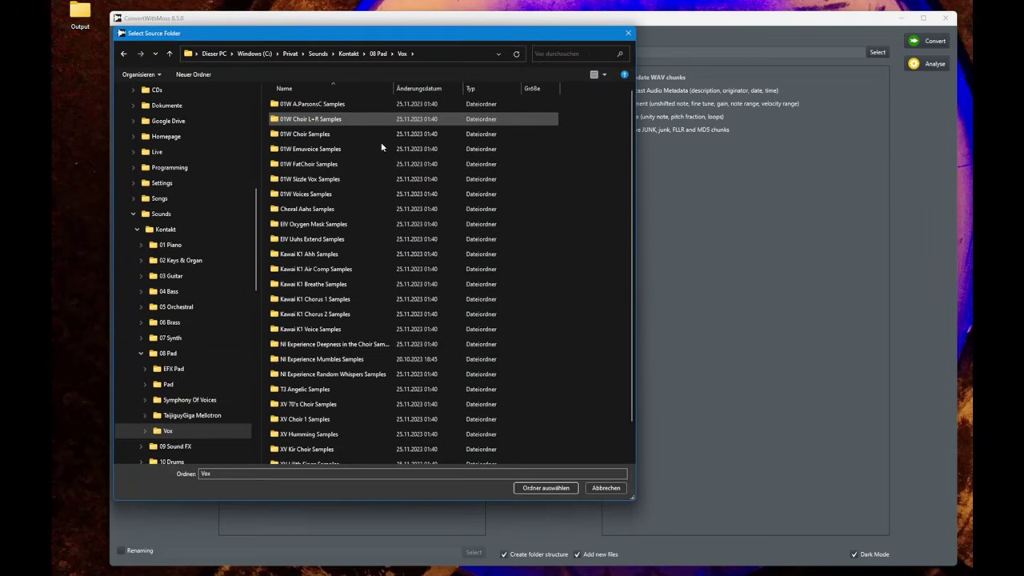
{"action": "scroll", "coordinate": [430, 236], "scroll_direction": "down", "scroll_amount": 2}
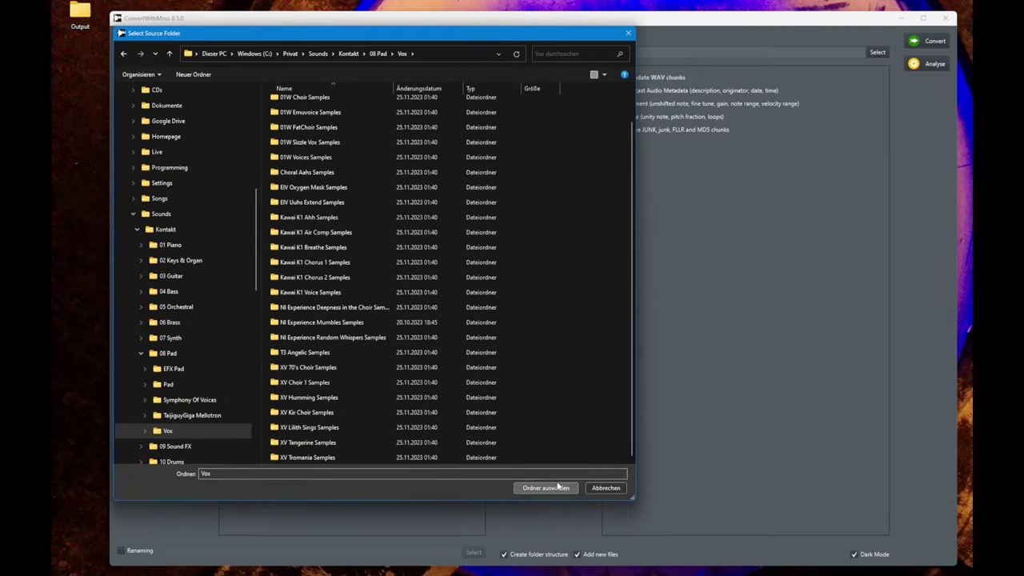
{"action": "left_click", "coordinate": [532, 488]}
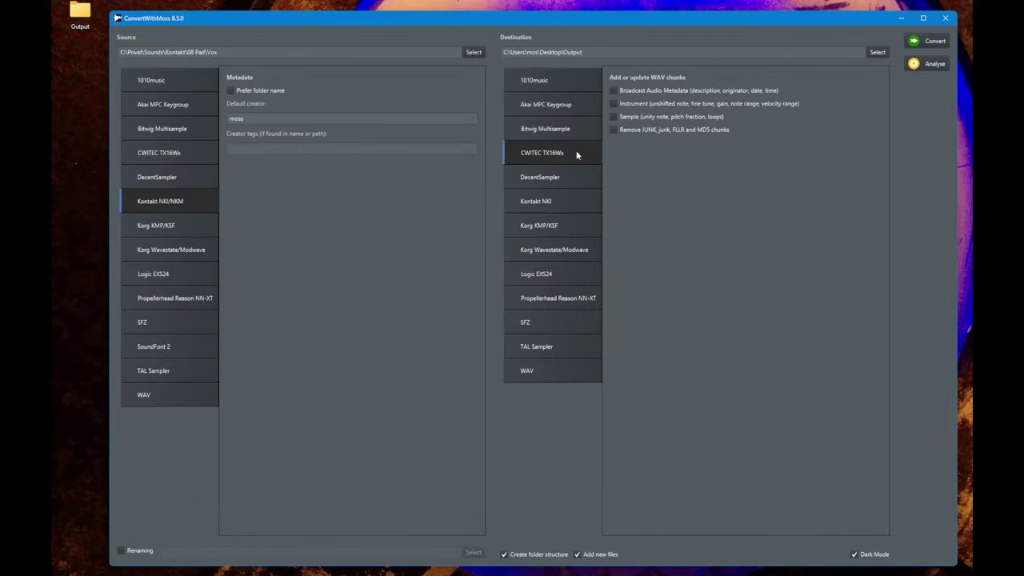
Convert the Vox instruments to TX16Wx, then convert them again with Propellerhead Reason NN-XT as output
{"action": "left_click", "coordinate": [938, 41]}
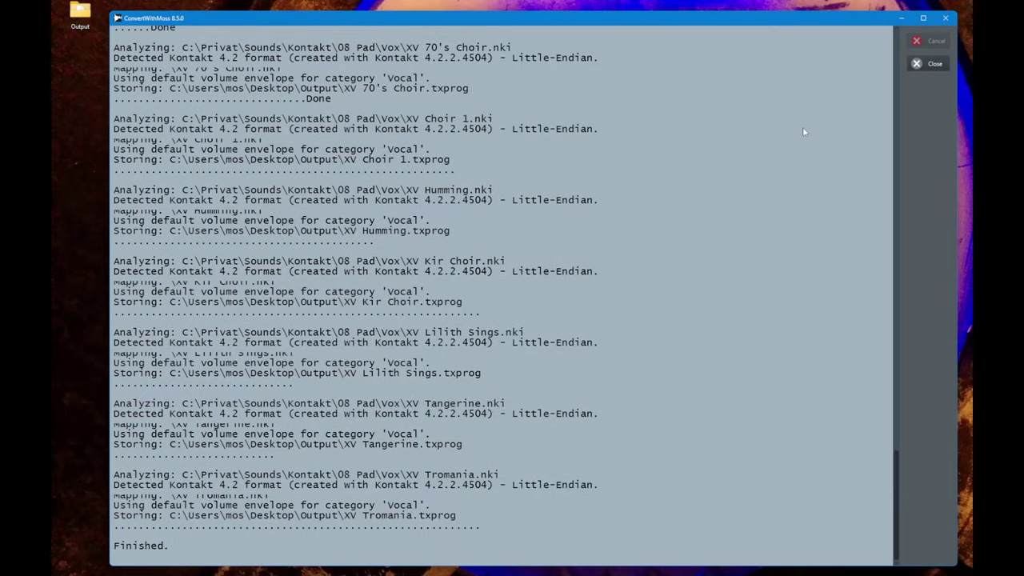
{"action": "left_click", "coordinate": [916, 64]}
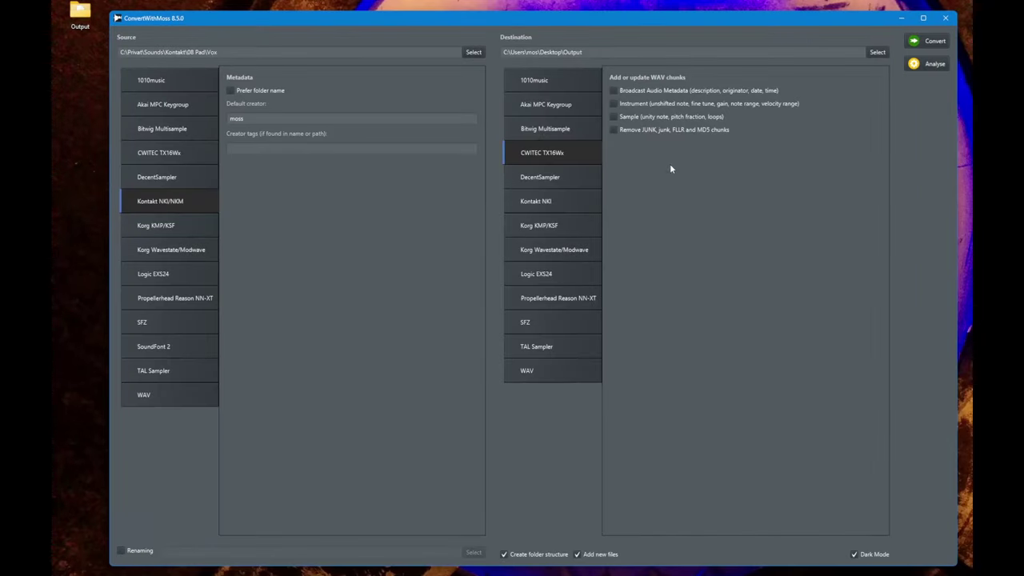
{"action": "left_click", "coordinate": [547, 297]}
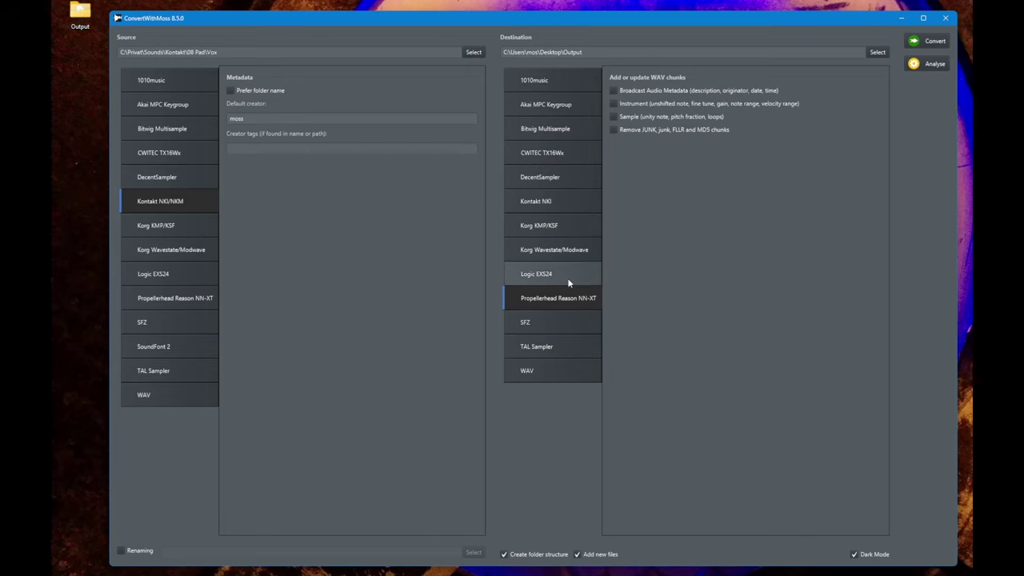
{"action": "left_click", "coordinate": [931, 41]}
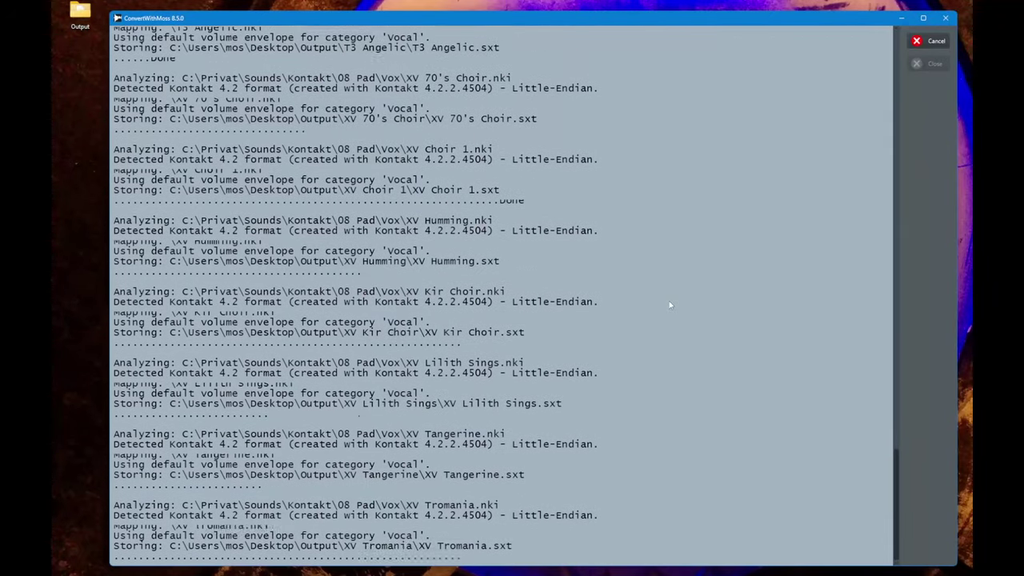
{"action": "left_click", "coordinate": [935, 64]}
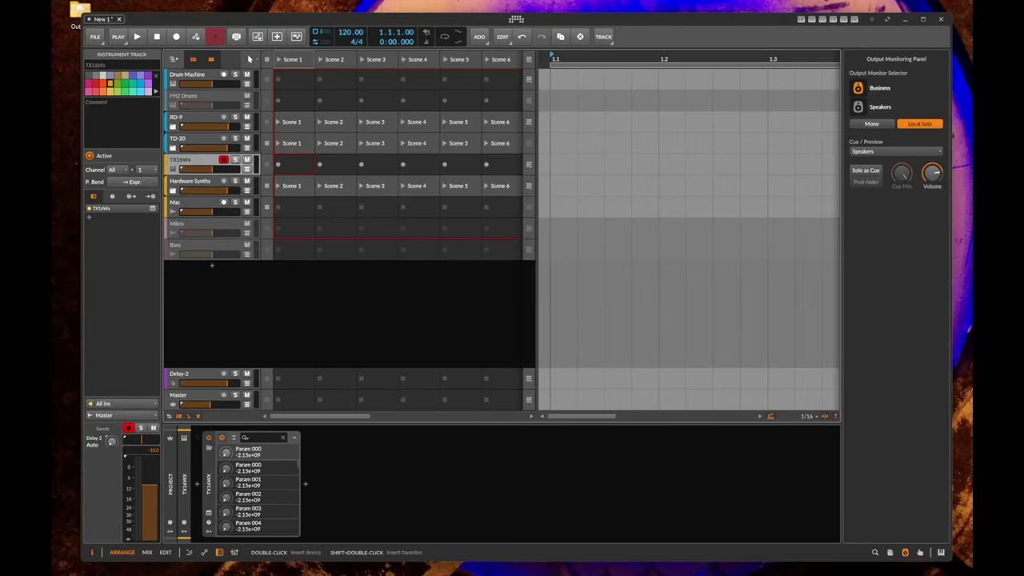
{"action": "key", "text": "alt+Tab"}
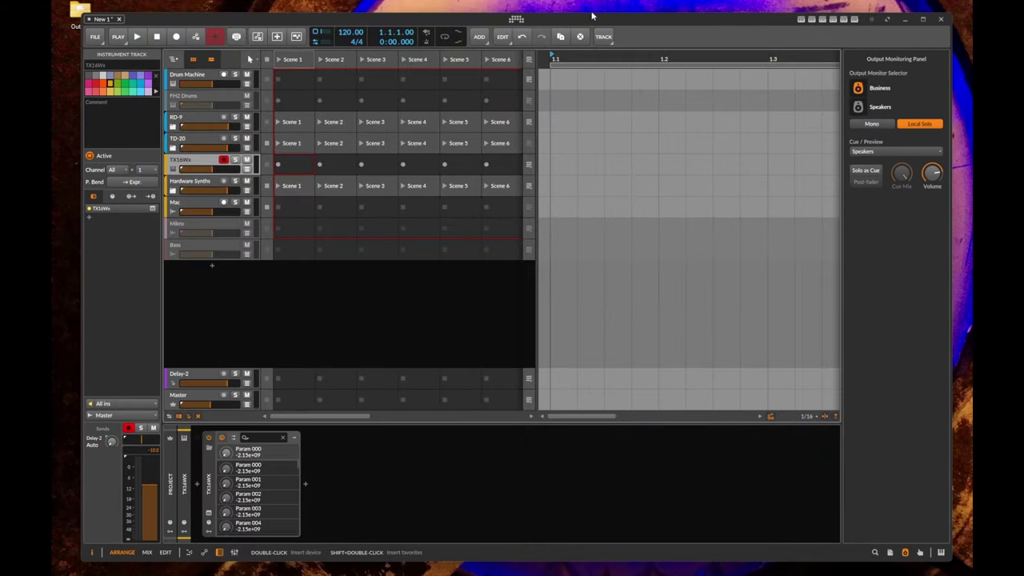
Switch to Bitwig Studio and open the TX16Wx device's plugin window showing its empty New Program
{"action": "left_click", "coordinate": [209, 513]}
{"action": "left_click", "coordinate": [625, 231]}
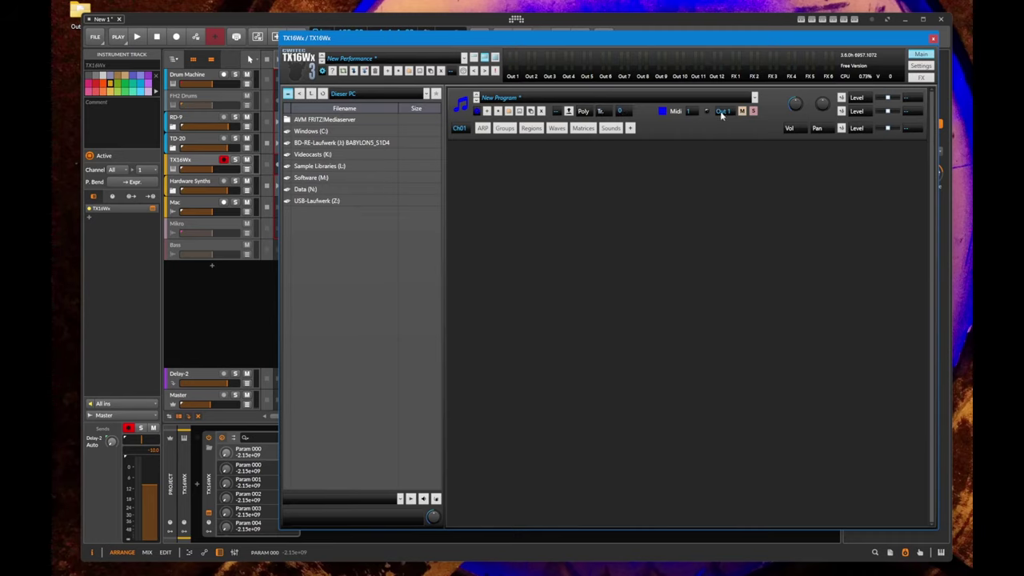
From the desktop Output folder, drag 01W A_ParsonsC.txprog into the TX16Wx sampler
{"action": "left_click", "coordinate": [84, 8]}
{"action": "double_click", "coordinate": [85, 7]}
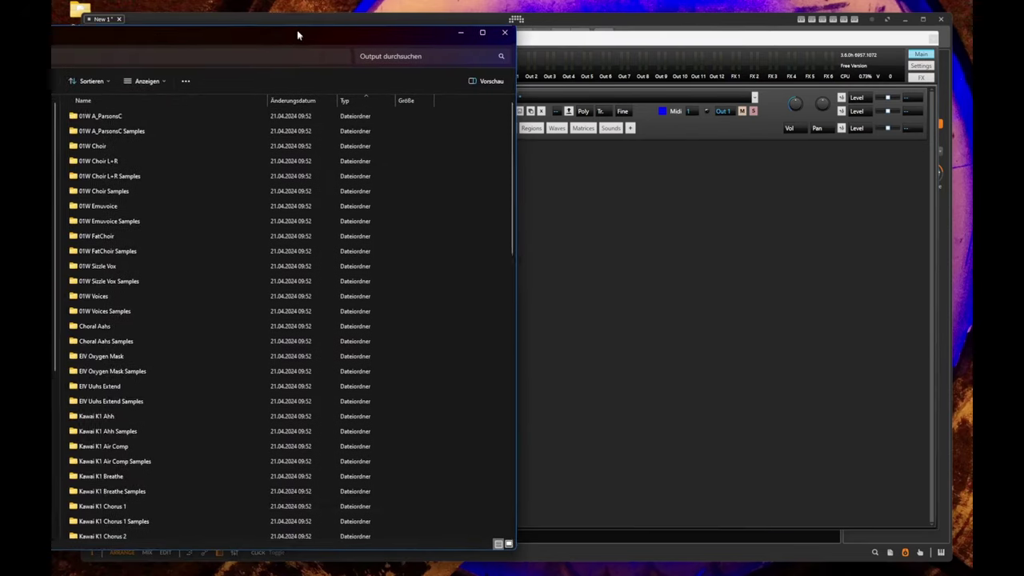
{"action": "scroll", "coordinate": [312, 127], "scroll_direction": "down", "scroll_amount": 15}
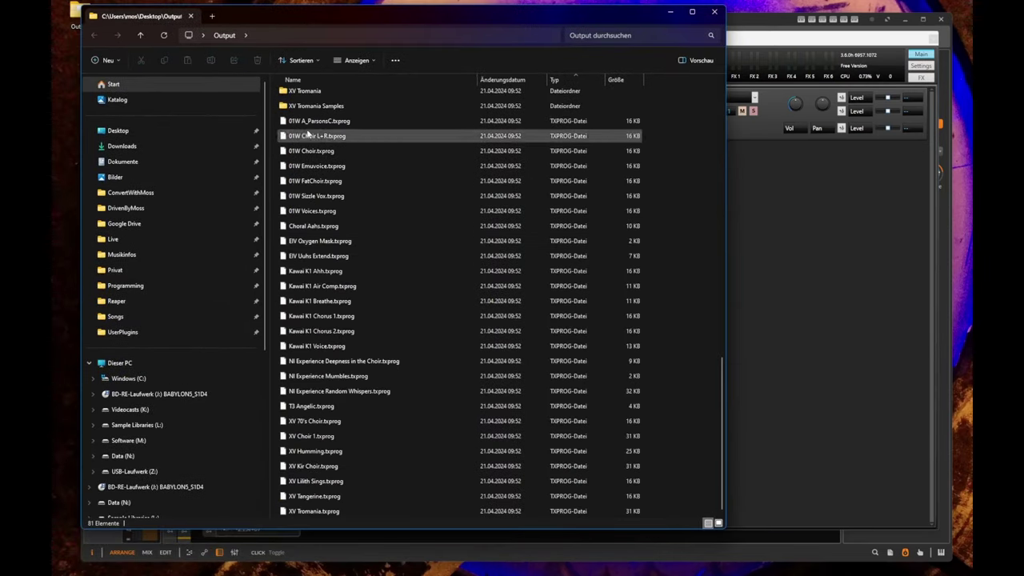
{"action": "left_click", "coordinate": [362, 122]}
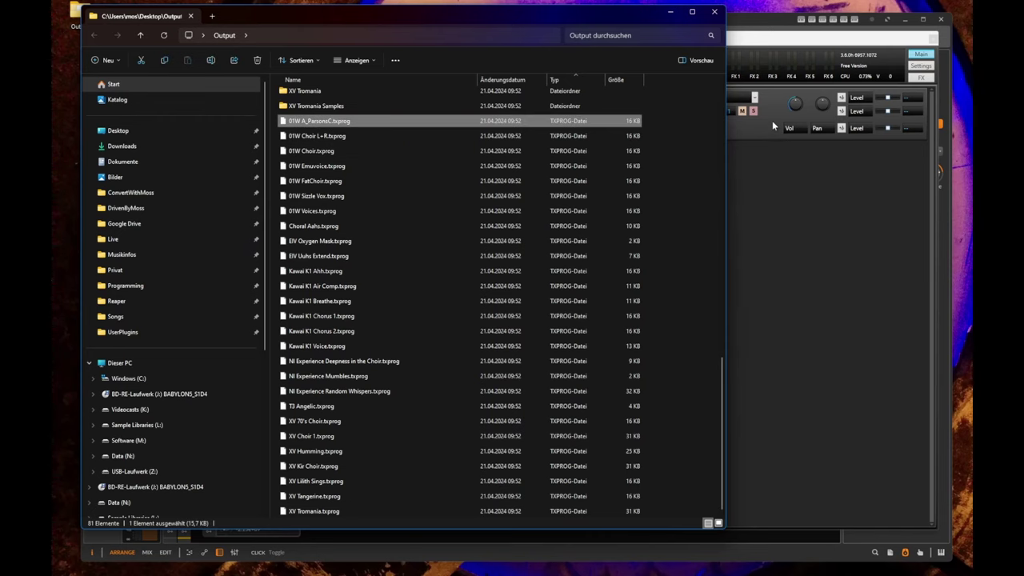
{"action": "left_click", "coordinate": [763, 63]}
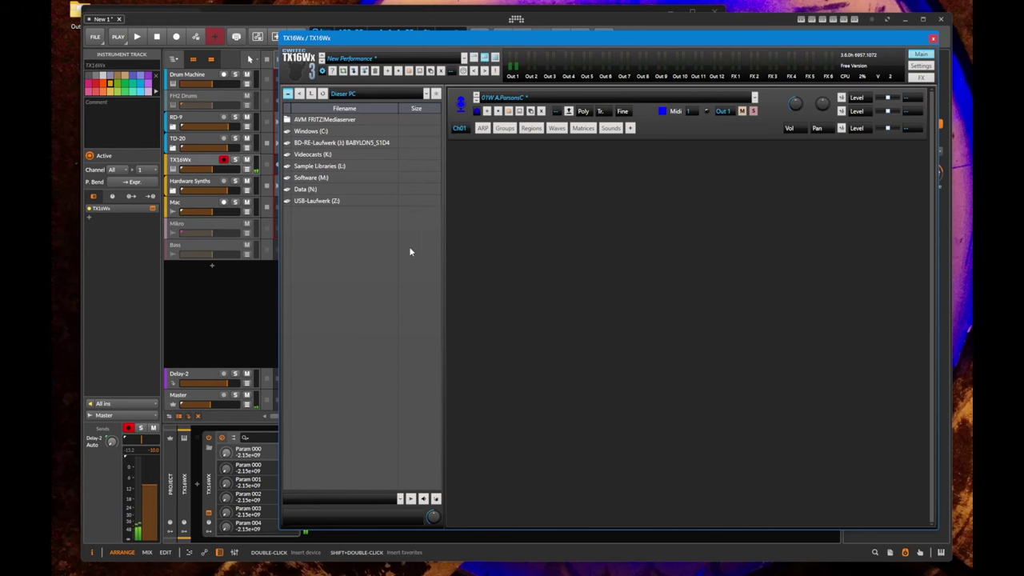
{"action": "key", "text": "alt+Tab"}
Load 01W Choir L+R.txprog into TX16Wx slot 2, set its MIDI channel to 1, and show Ch01 Sounds
{"action": "left_click_drag", "start_coordinate": [317, 142], "coordinate": [847, 275]}
{"action": "left_click", "coordinate": [798, 264]}
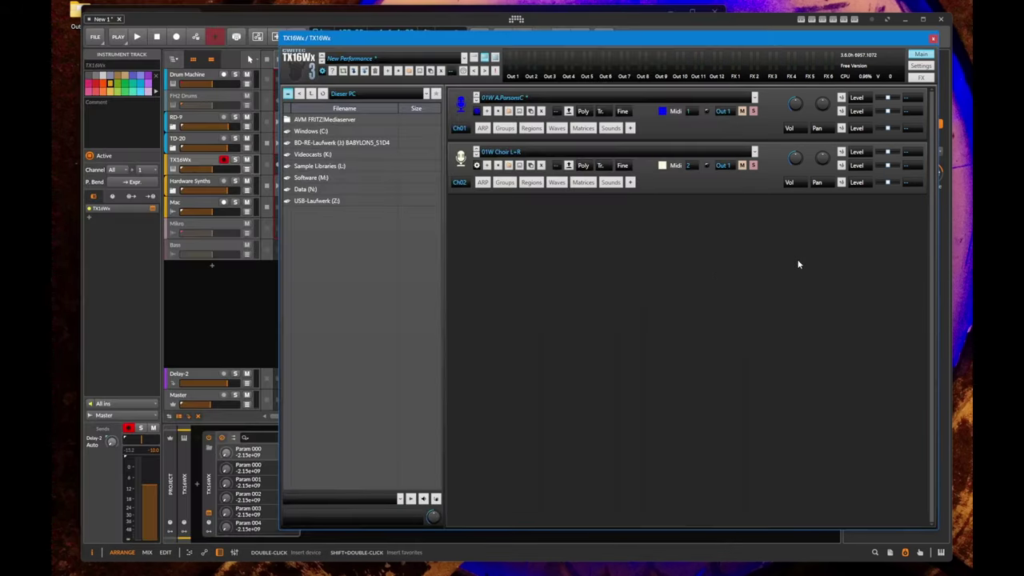
{"action": "left_click", "coordinate": [693, 165]}
{"action": "left_click", "coordinate": [708, 179]}
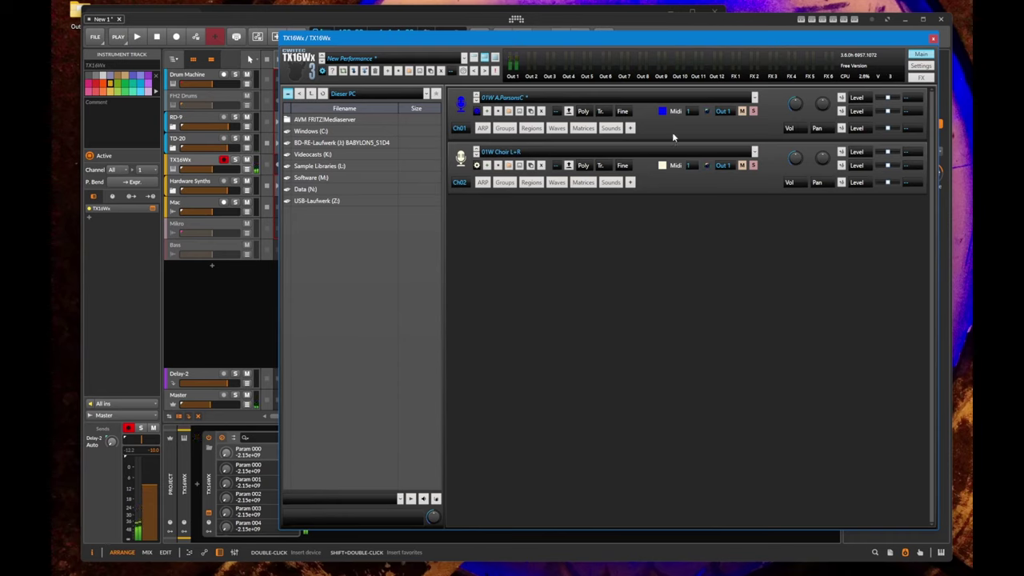
{"action": "left_click", "coordinate": [611, 129]}
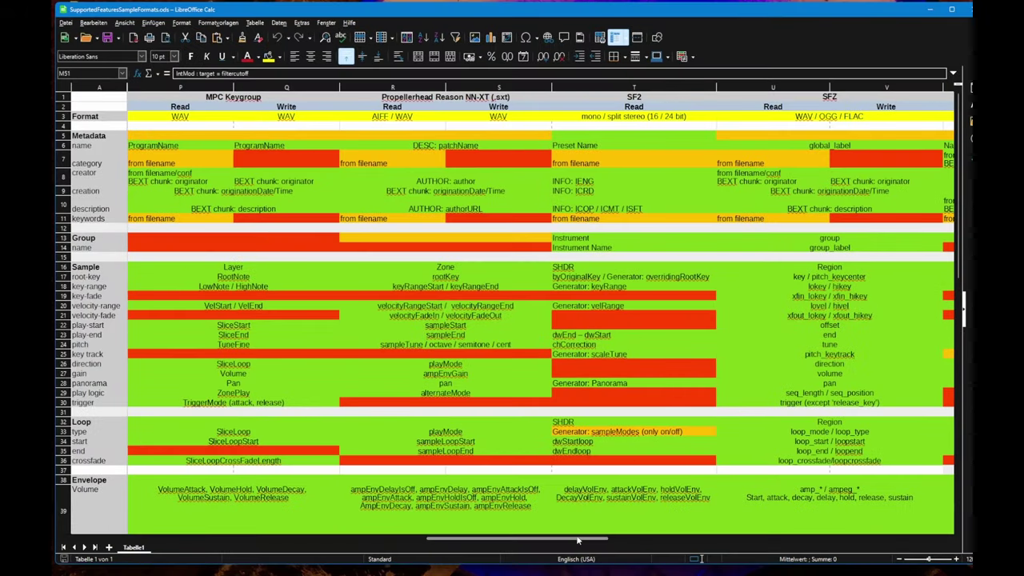
{"action": "left_click_drag", "start_coordinate": [578, 538], "coordinate": [773, 546]}
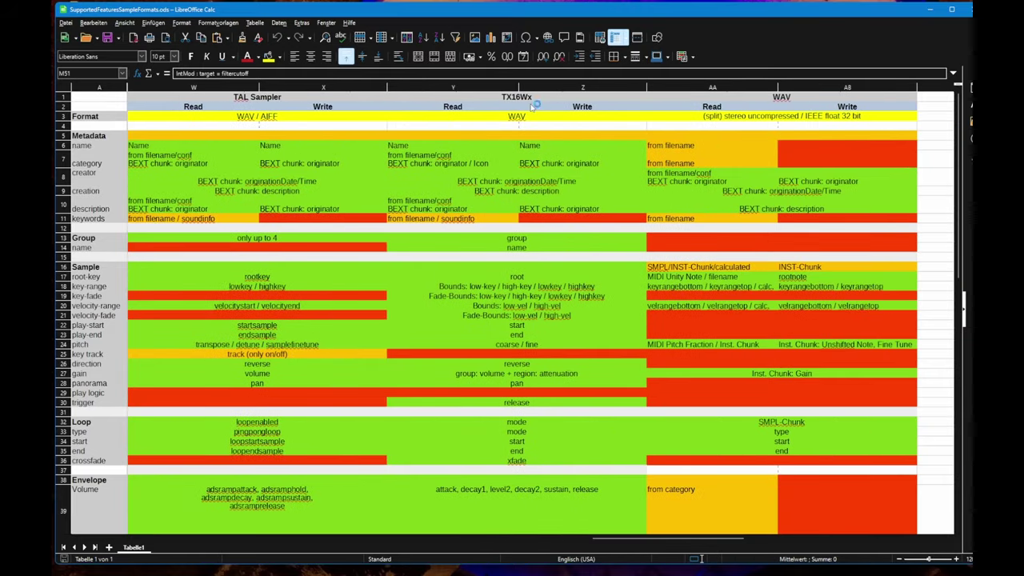
{"action": "scroll", "coordinate": [531, 249], "scroll_direction": "down", "scroll_amount": 7}
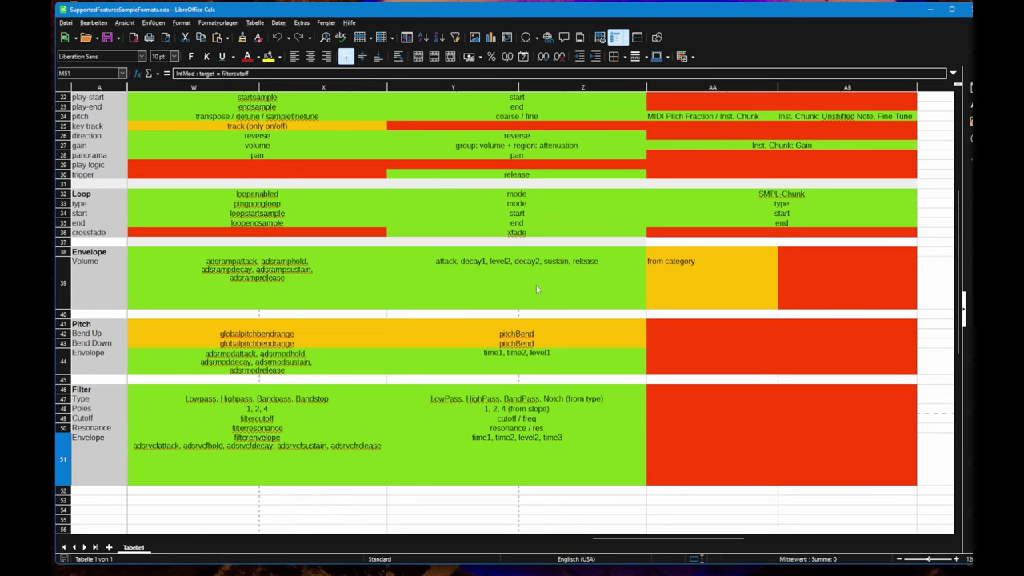
{"action": "scroll", "coordinate": [537, 285], "scroll_direction": "up", "scroll_amount": 7}
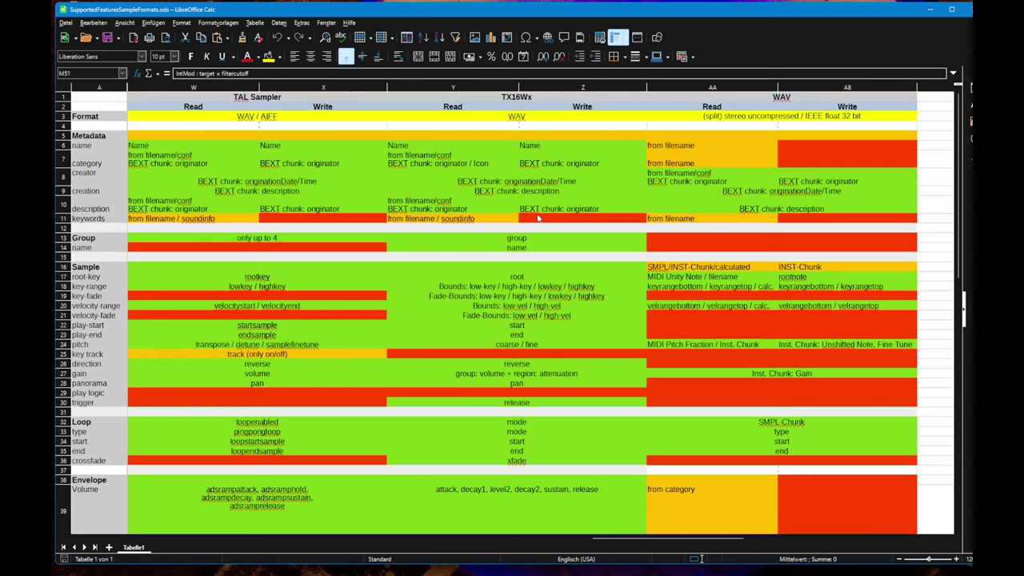
{"action": "scroll", "coordinate": [499, 238], "scroll_direction": "down", "scroll_amount": 3}
{"action": "scroll", "coordinate": [499, 238], "scroll_direction": "up", "scroll_amount": 3}
{"action": "scroll", "coordinate": [526, 573], "scroll_direction": "left", "scroll_amount": 7}
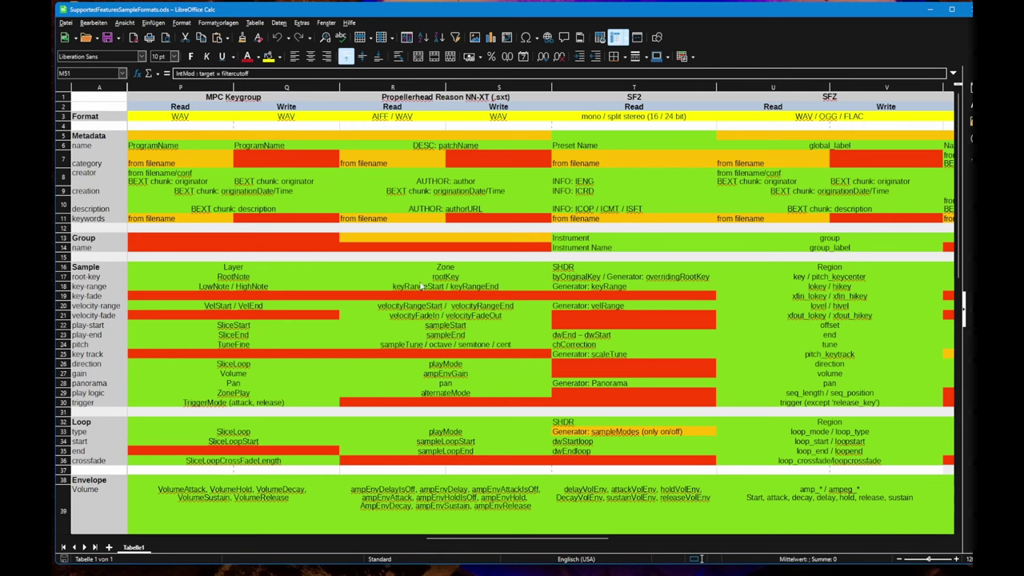
{"action": "scroll", "coordinate": [476, 453], "scroll_direction": "down", "scroll_amount": 7}
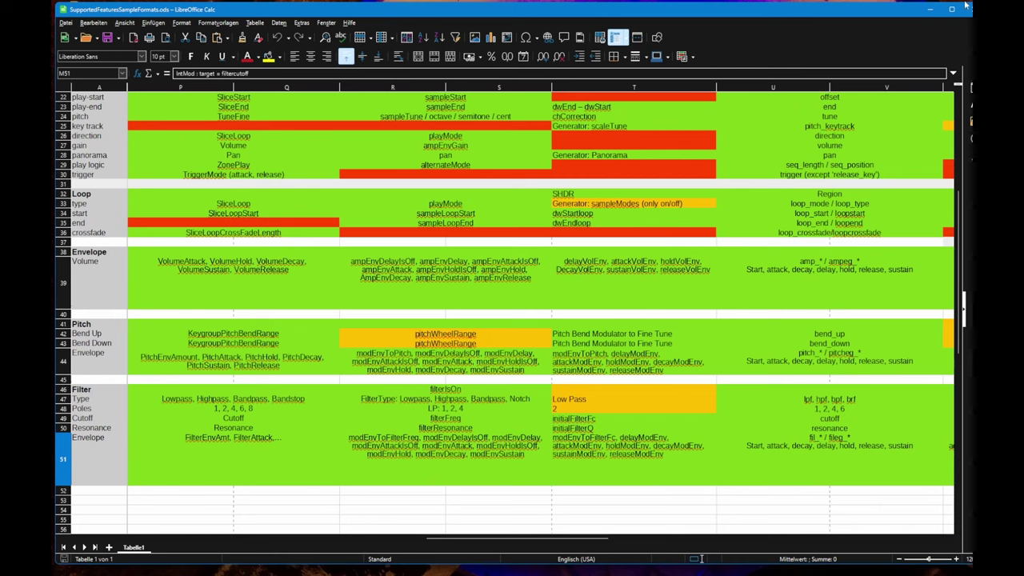
Minimize Calc, close the TX16Wx plugin window, and quit Bitwig without saving
{"action": "left_click", "coordinate": [930, 9]}
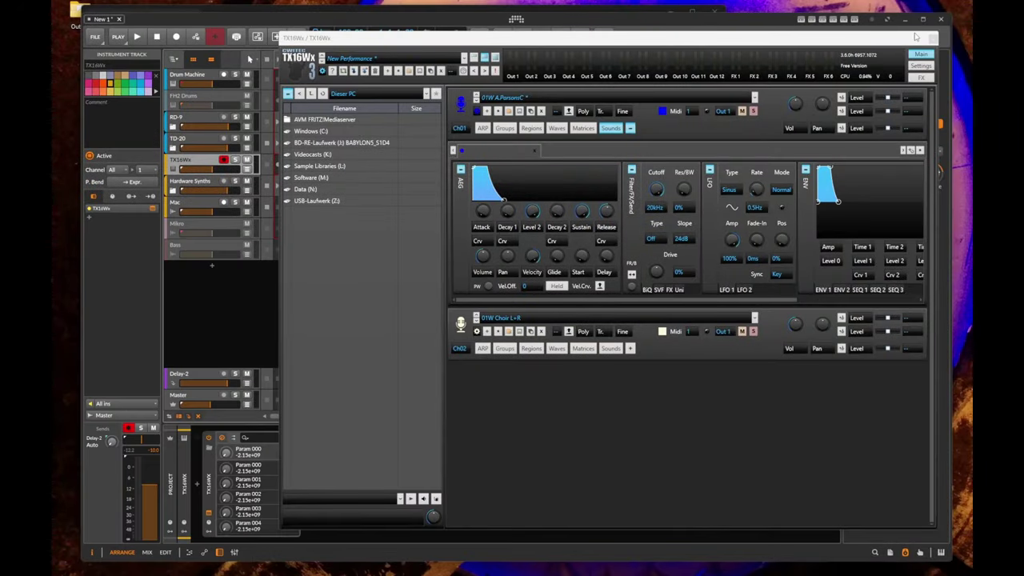
{"action": "left_click", "coordinate": [934, 38]}
{"action": "left_click", "coordinate": [941, 19]}
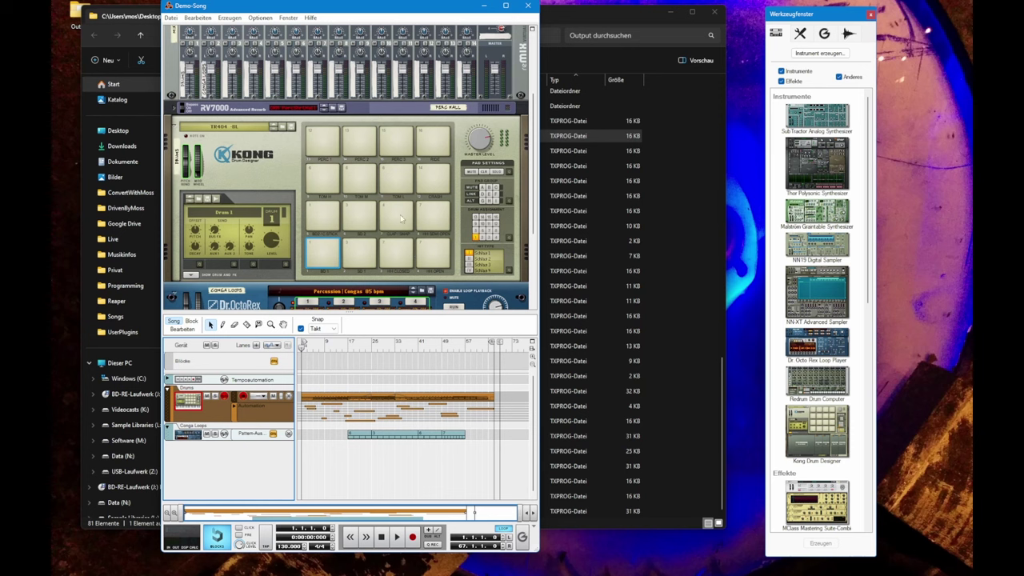
Switch to Firefox and show the 'The Rack | Reason Studios' tab
{"action": "key", "text": "alt+Tab"}
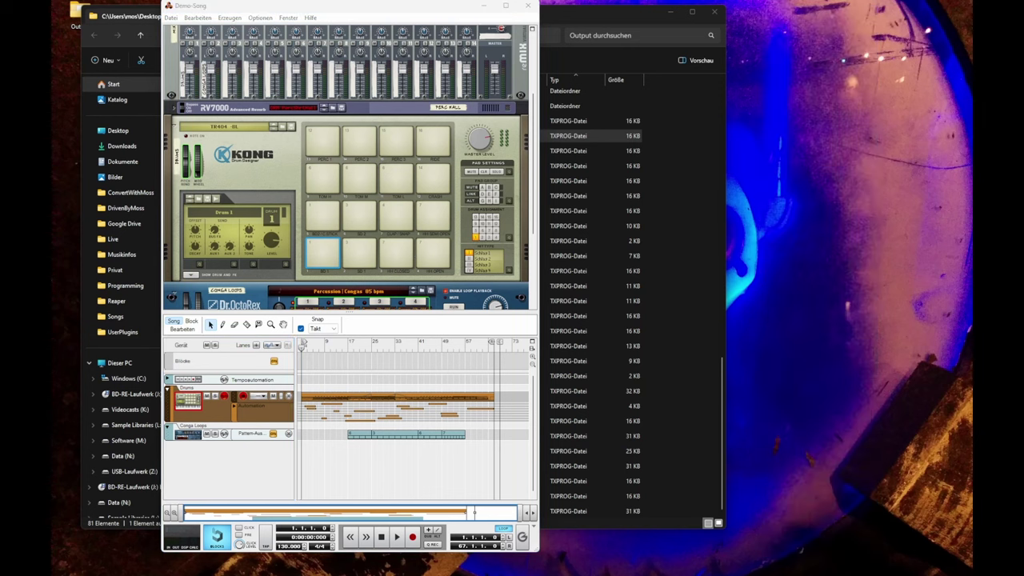
{"action": "left_click", "coordinate": [558, 6]}
{"action": "scroll", "coordinate": [460, 239], "scroll_direction": "up", "scroll_amount": 15}
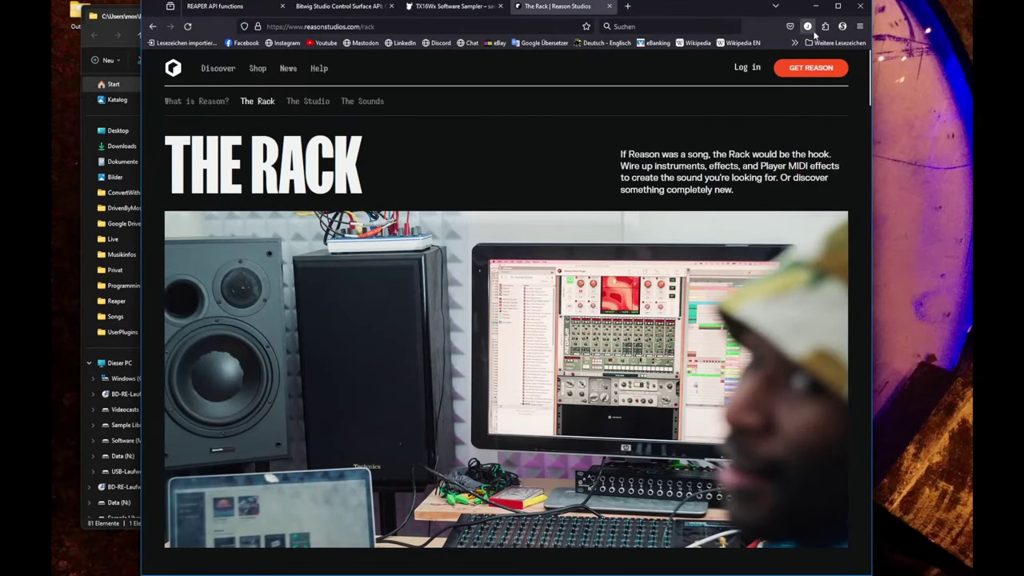
Visit the GET REASON pricing page, go back to The Rack, then minimize Firefox
{"action": "left_click", "coordinate": [800, 76]}
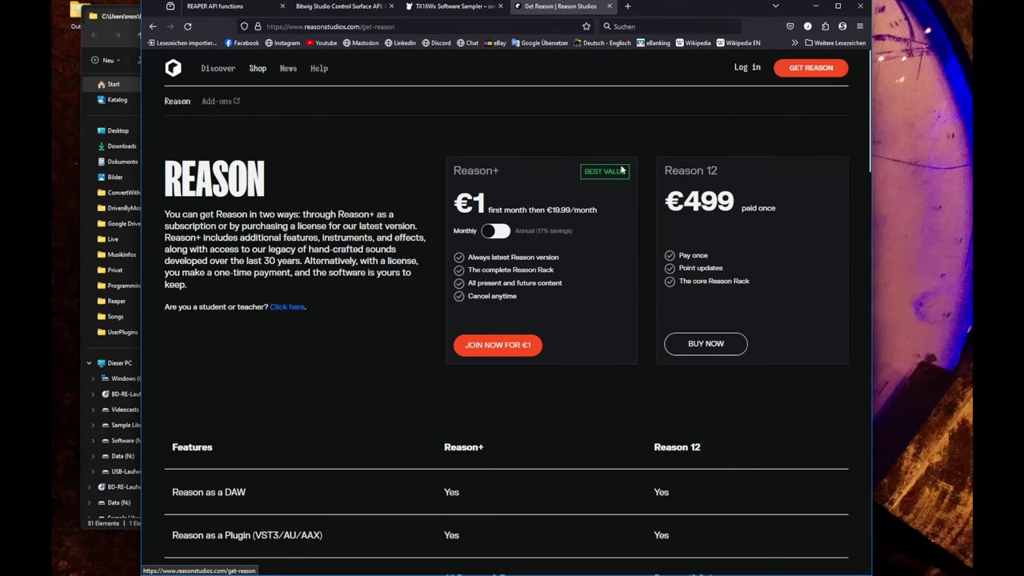
{"action": "key", "text": "alt+Left"}
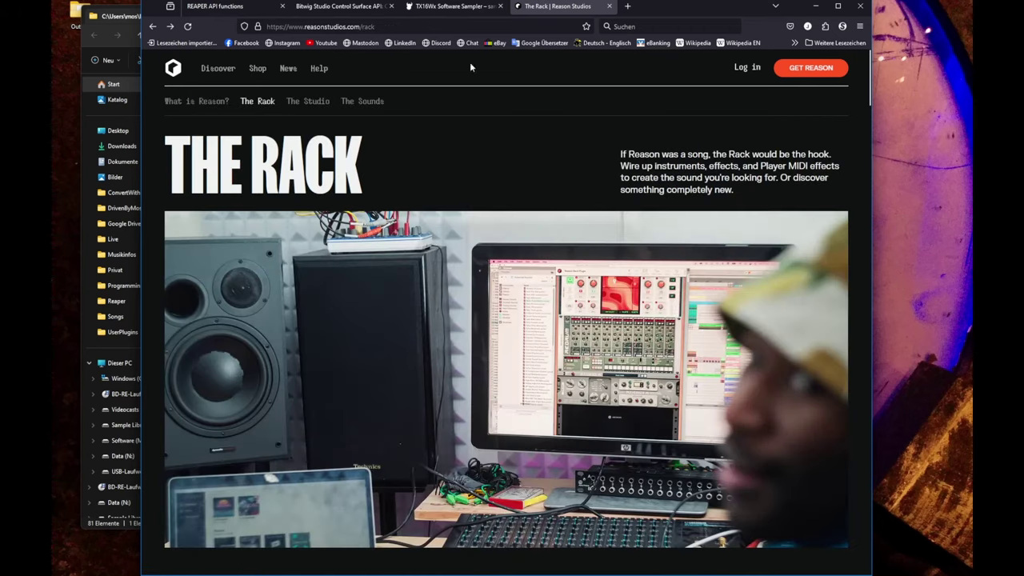
{"action": "left_click", "coordinate": [815, 6]}
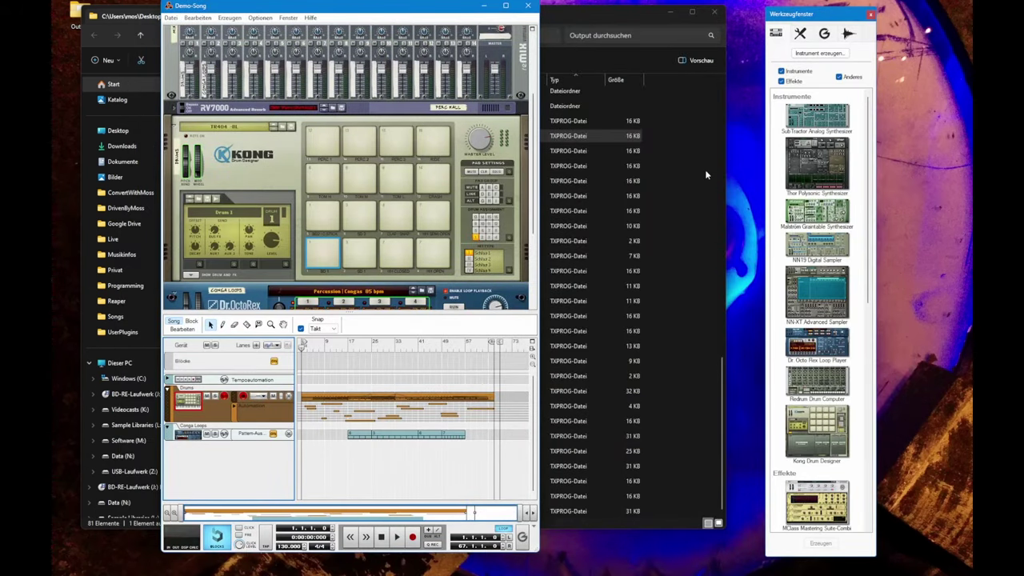
Add an NN-XT Advanced Sampler to the Demo-Song rack from the Tool Window
{"action": "double_click", "coordinate": [818, 286]}
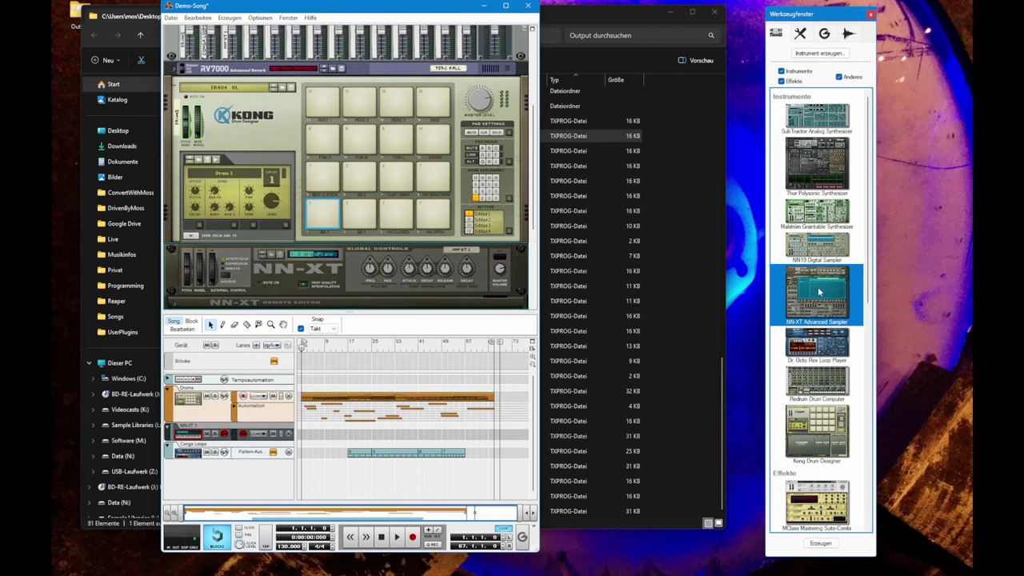
{"action": "right_click", "coordinate": [314, 256]}
{"action": "key", "text": "Escape"}
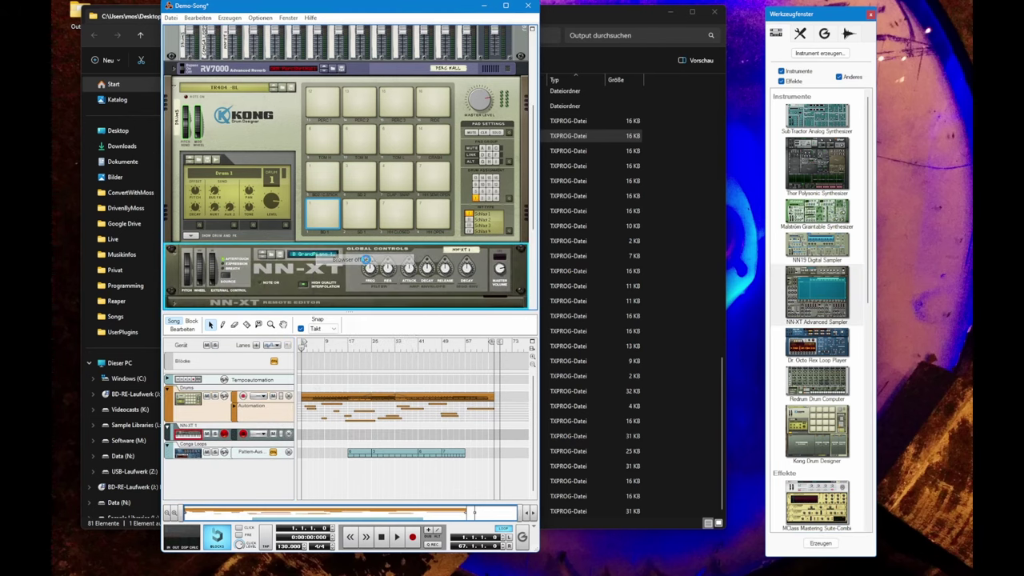
{"action": "key", "text": "F8"}
Load Desktop > 01W A_ParsonsC > 01W A_ParsonsC.sxt into NN-XT 1 via the Patch Browser
{"action": "left_click", "coordinate": [282, 255]}
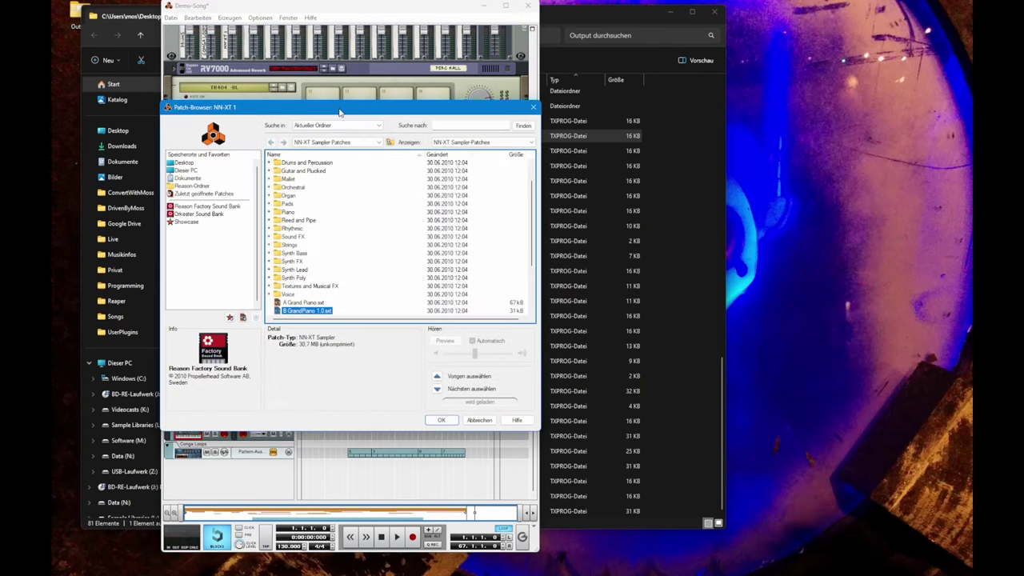
{"action": "left_click", "coordinate": [179, 163]}
{"action": "double_click", "coordinate": [304, 189]}
{"action": "double_click", "coordinate": [298, 164]}
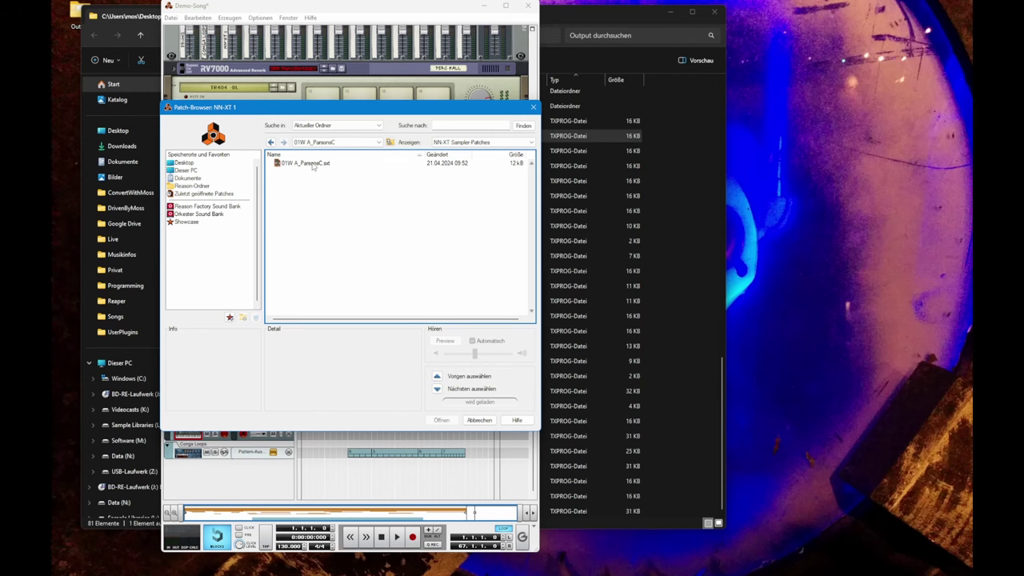
{"action": "double_click", "coordinate": [311, 165]}
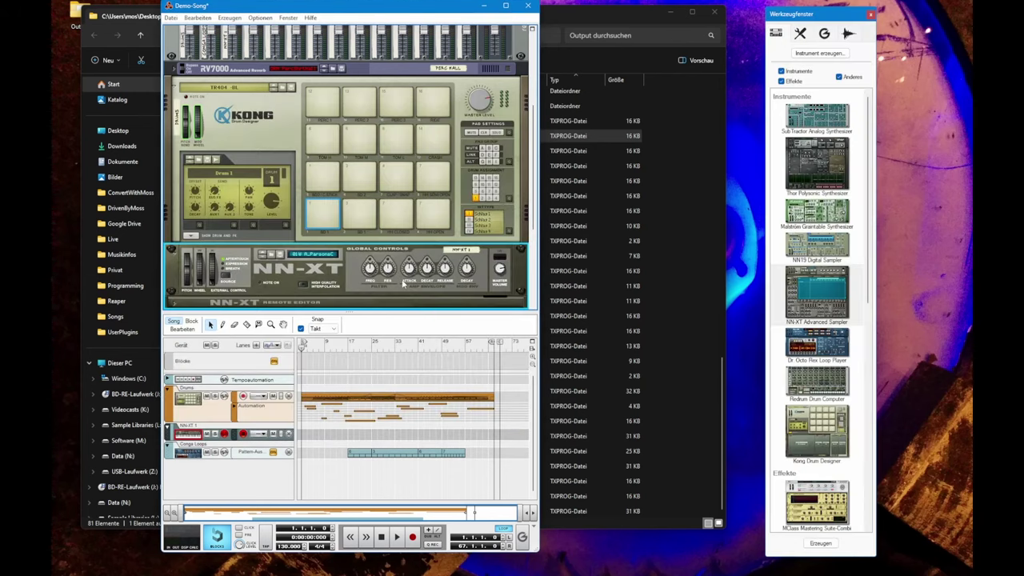